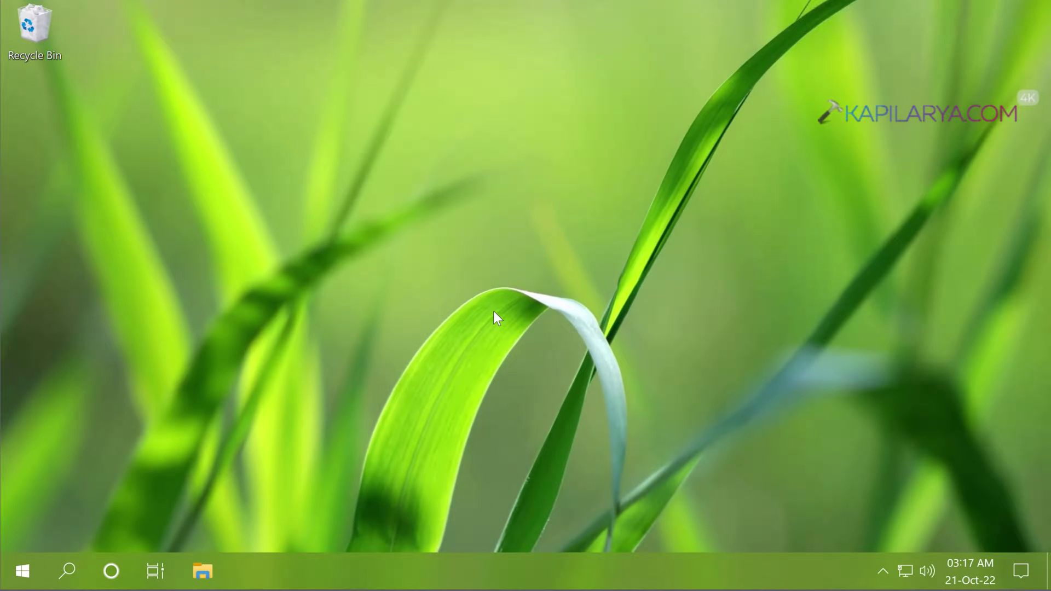
Run winver to check the current Windows version, then dismiss it
key("super+r")
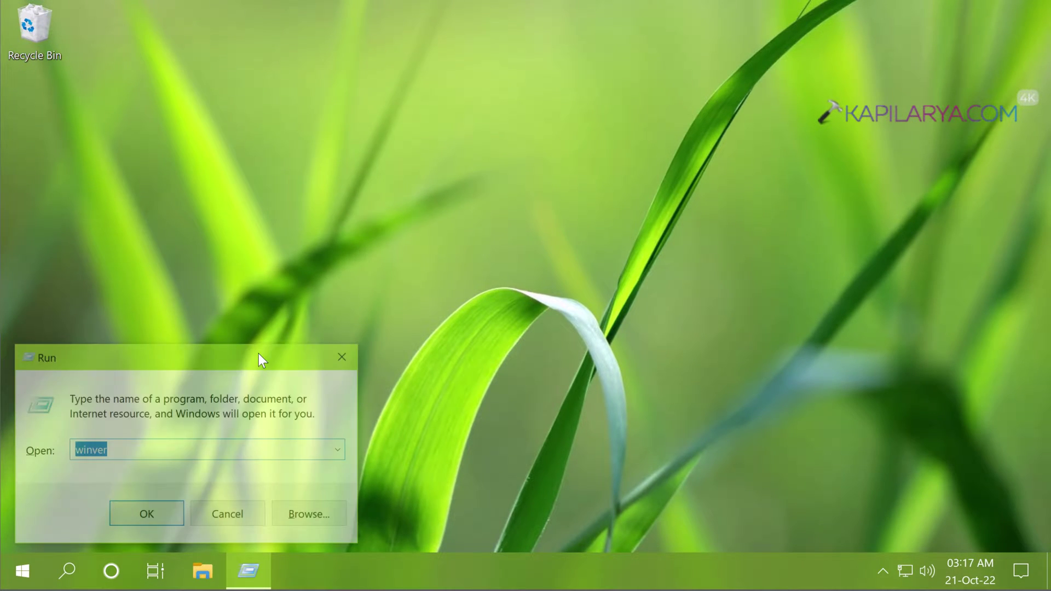
left_click_drag(234, 361, 563, 173)
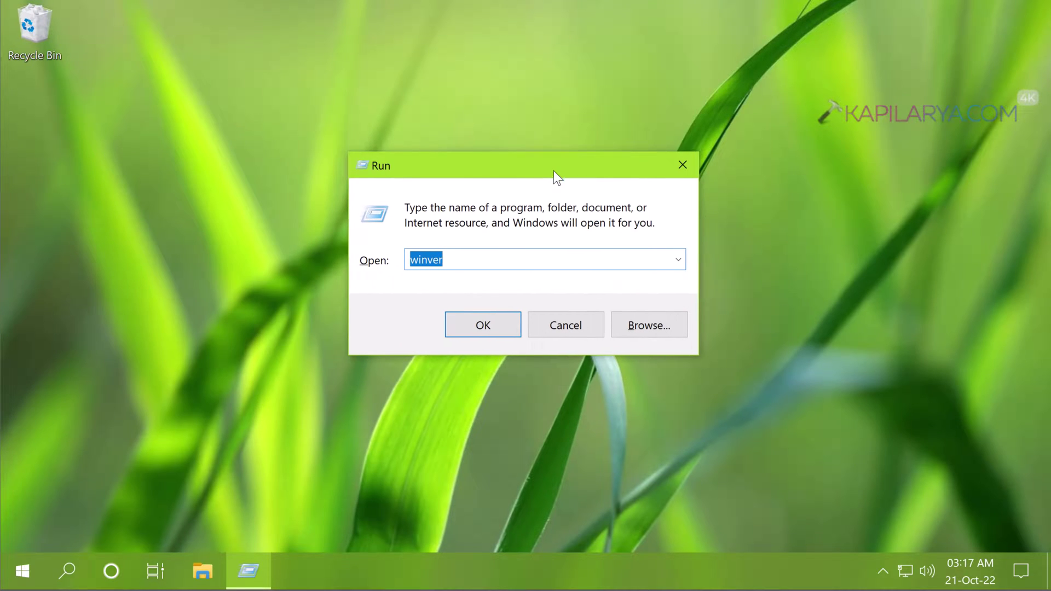
left_click(469, 335)
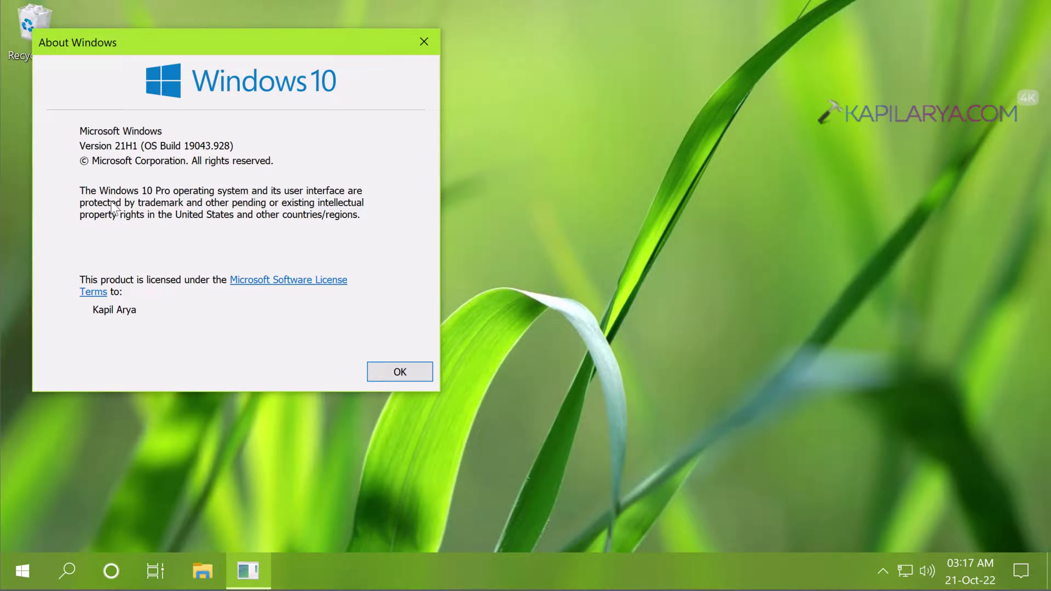
left_click(376, 376)
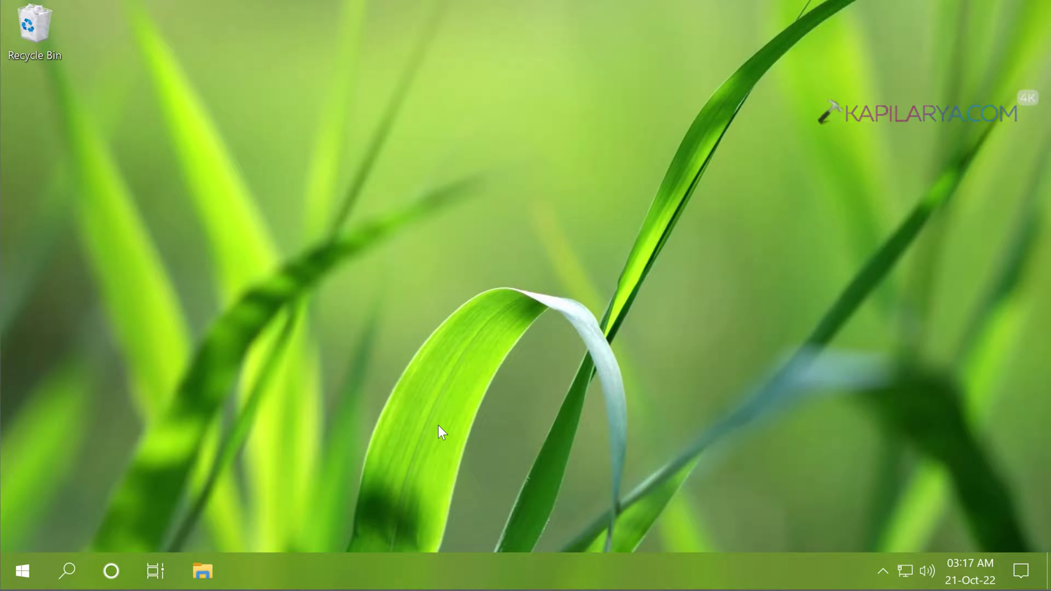
Browse Windows Settings from the power-user menu, then close it
right_click(23, 564)
left_click(91, 387)
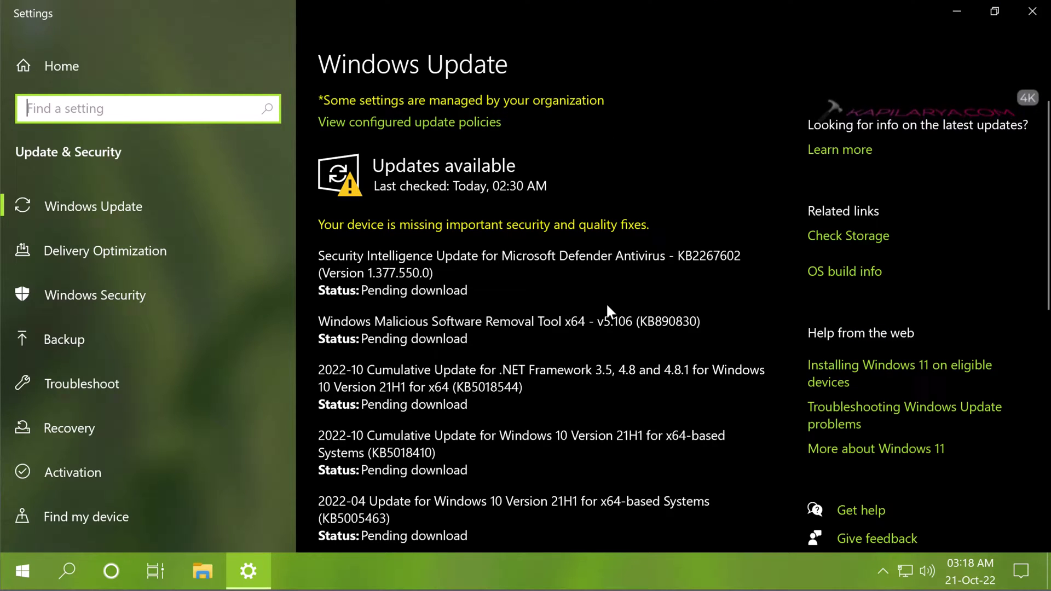
scroll(607, 305, "down", 5)
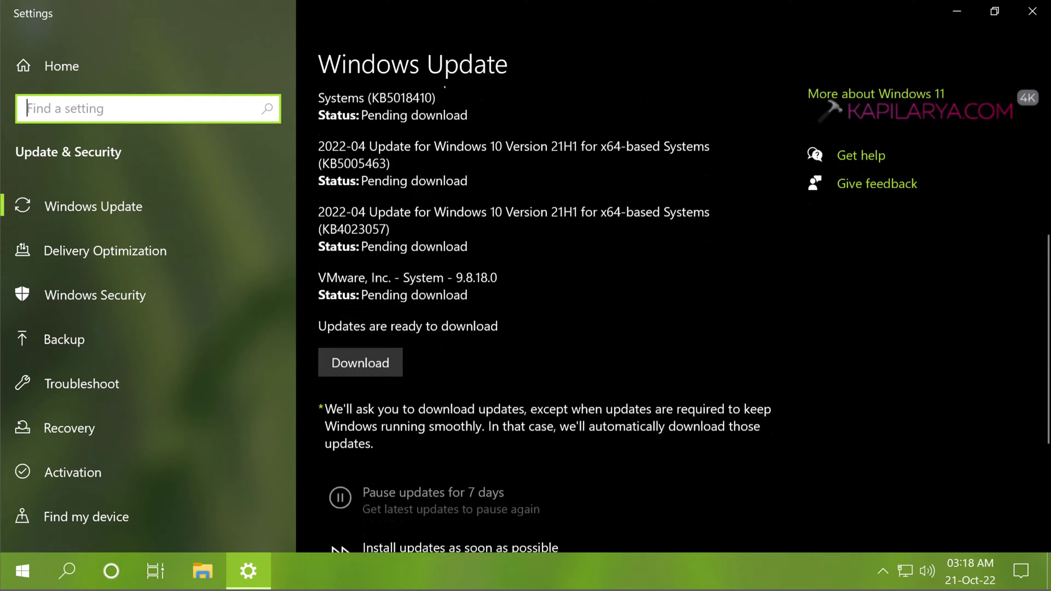
scroll(583, 290, "down", 3)
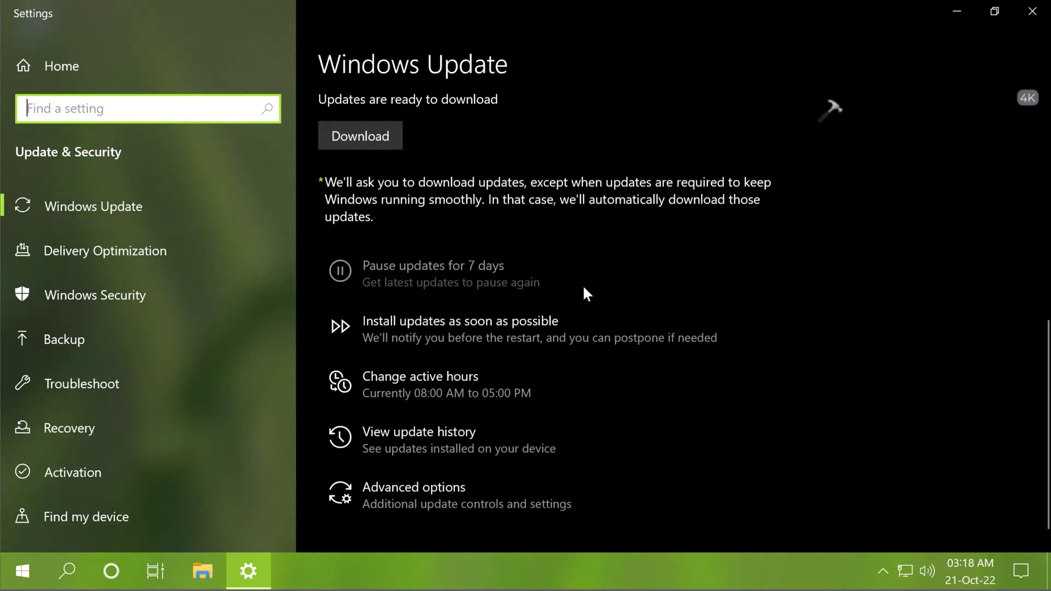
scroll(583, 284, "up", 2)
scroll(582, 285, "down", 2)
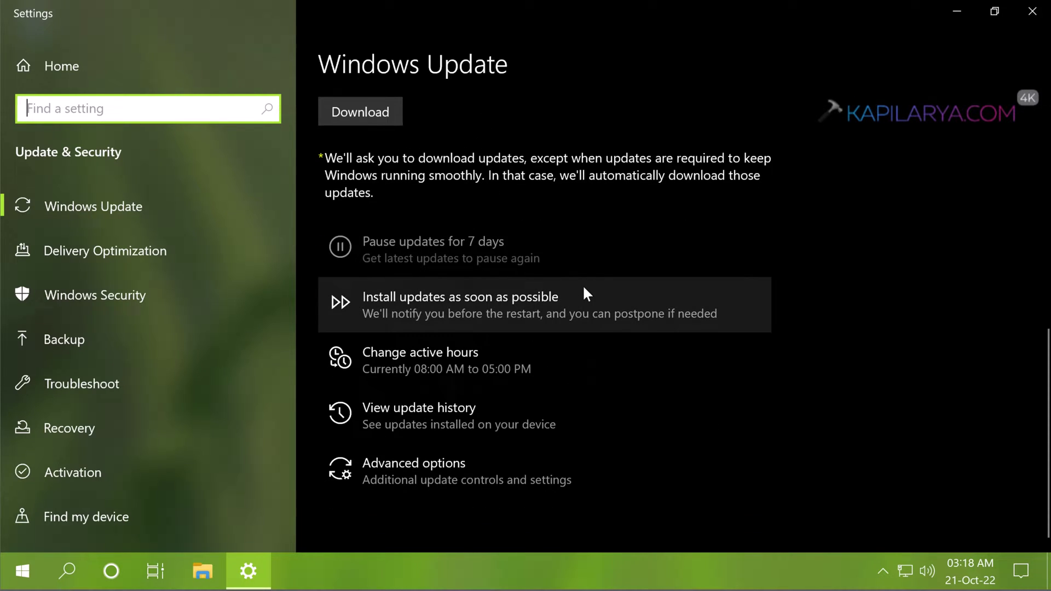
scroll(582, 284, "up", 7)
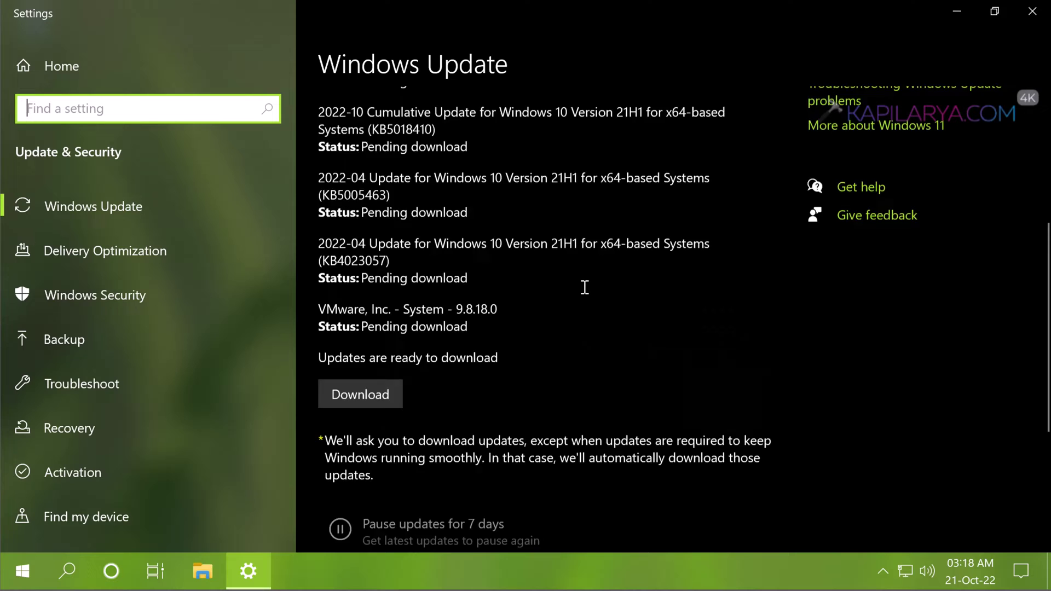
left_click(1032, 12)
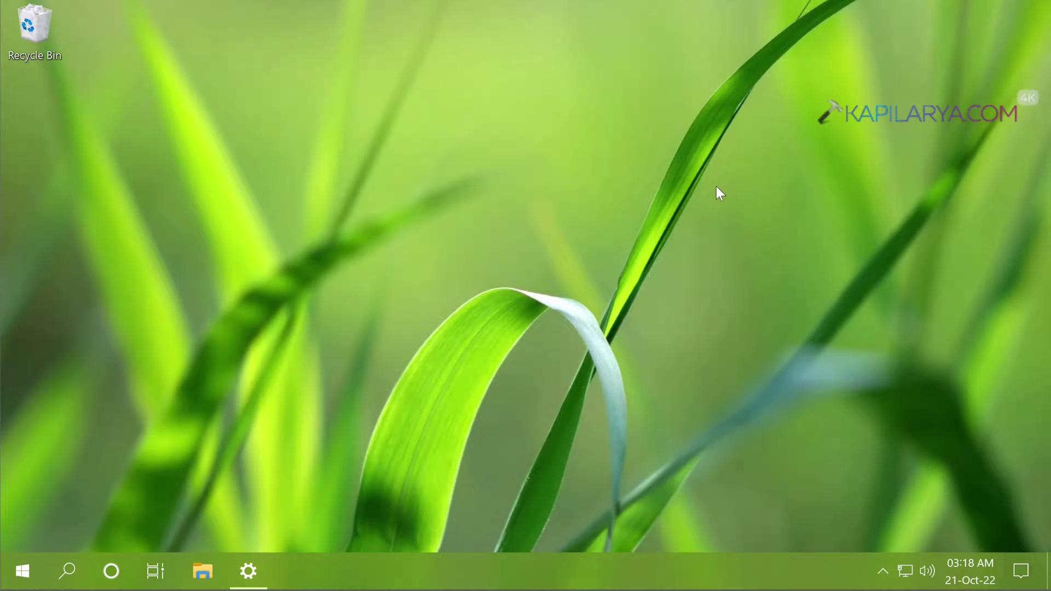
Mount the Windows 10 22H2 ISO from VOL2 (G:) and widen the Explorer window
left_click(196, 558)
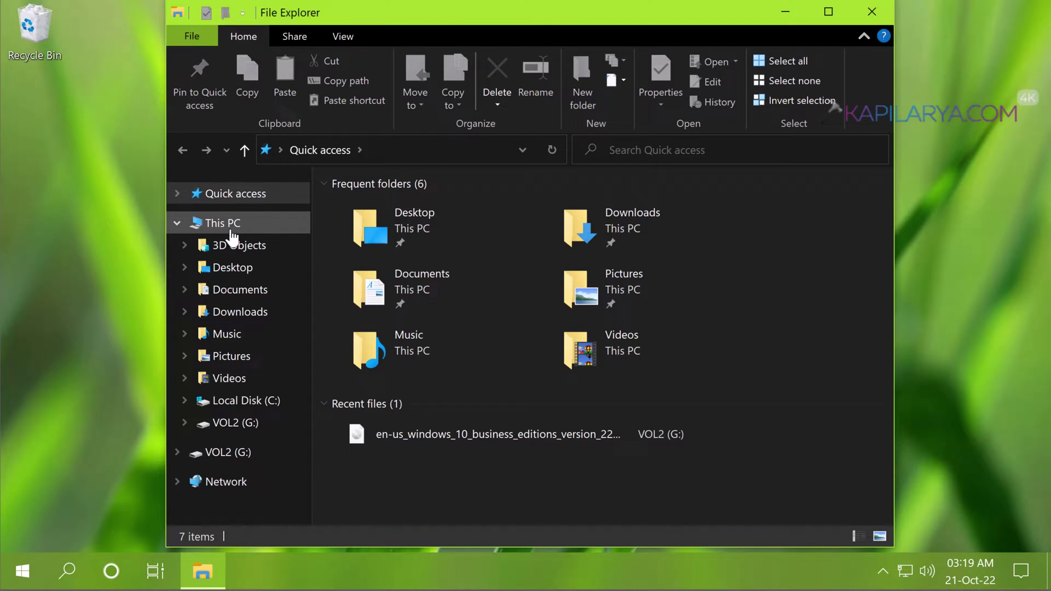
left_click(230, 230)
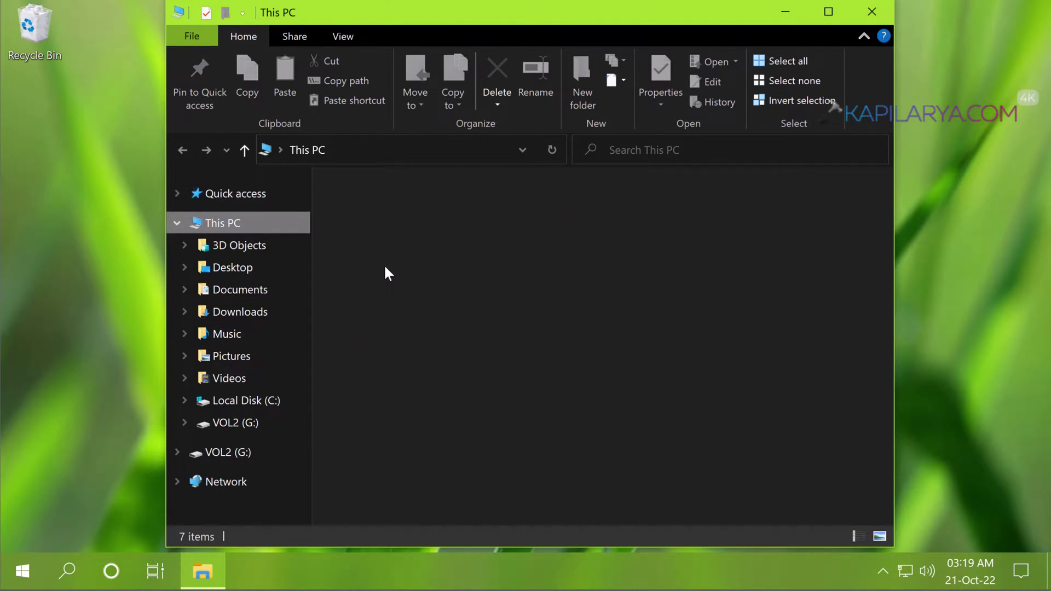
left_click(422, 318)
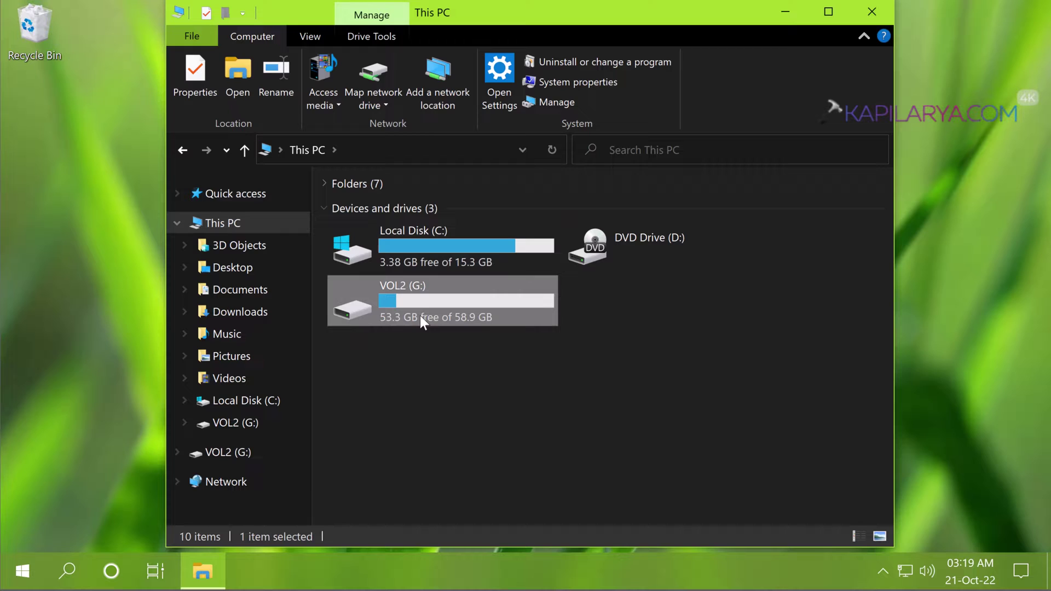
double_click(419, 315)
left_click(427, 211)
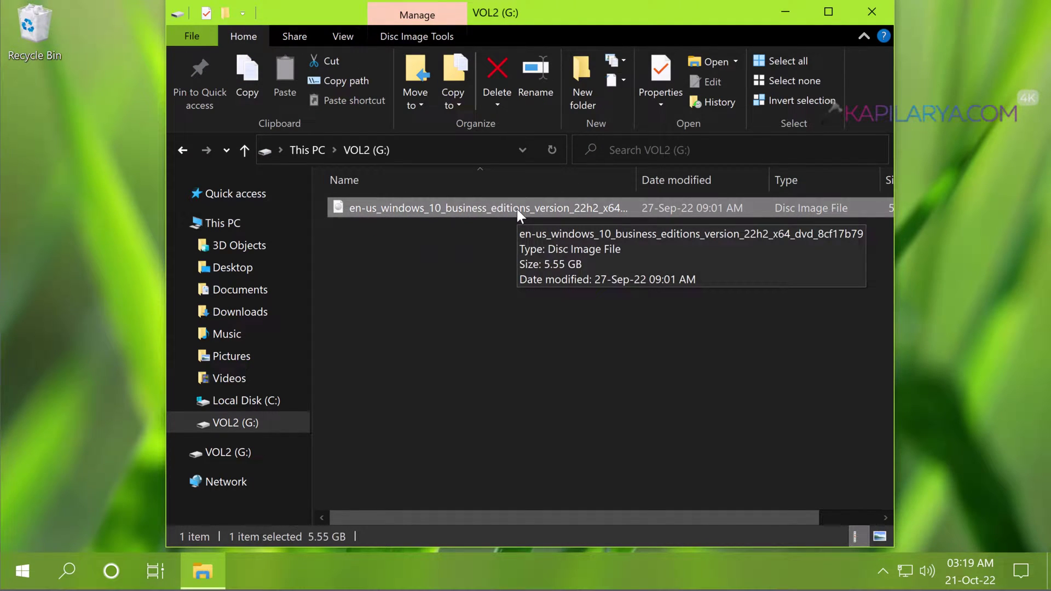
double_click(501, 210)
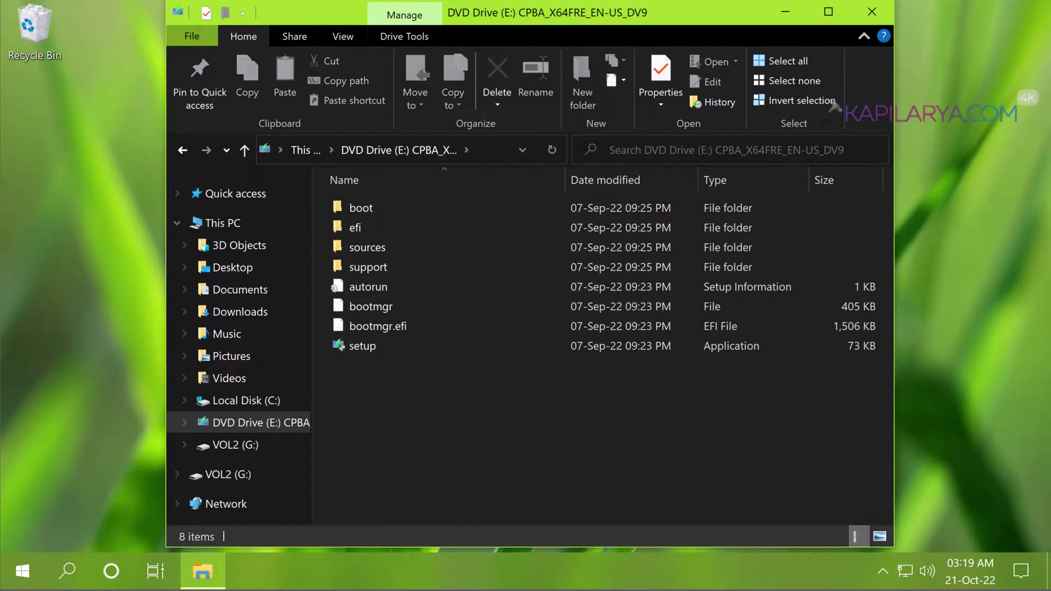
left_click_drag(166, 200, 96, 206)
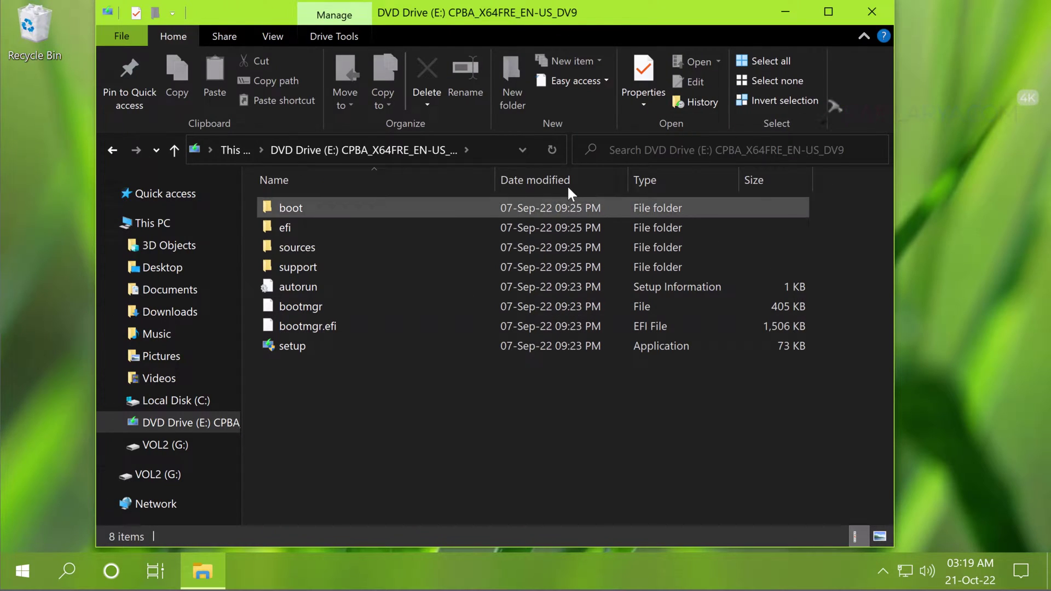
left_click_drag(896, 250, 989, 247)
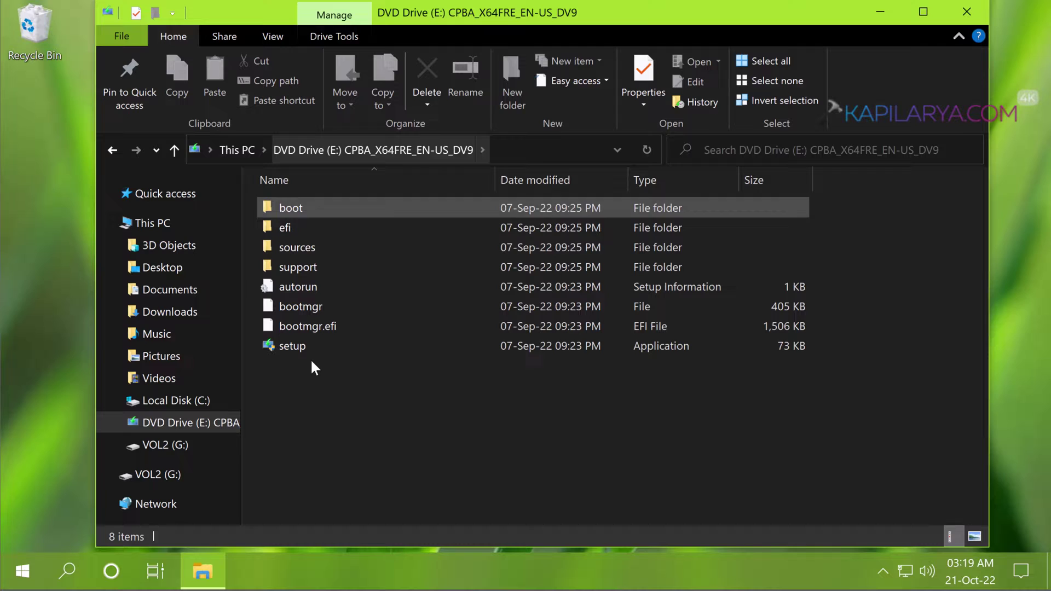
Launch setup from the mounted disc and allow it to make changes
left_click(327, 345)
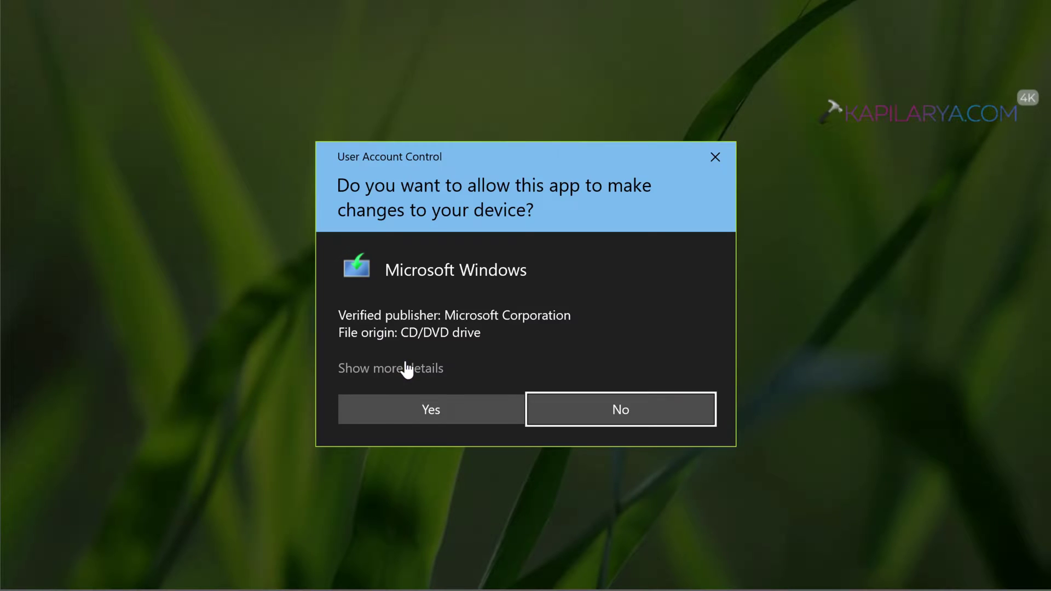
left_click(410, 410)
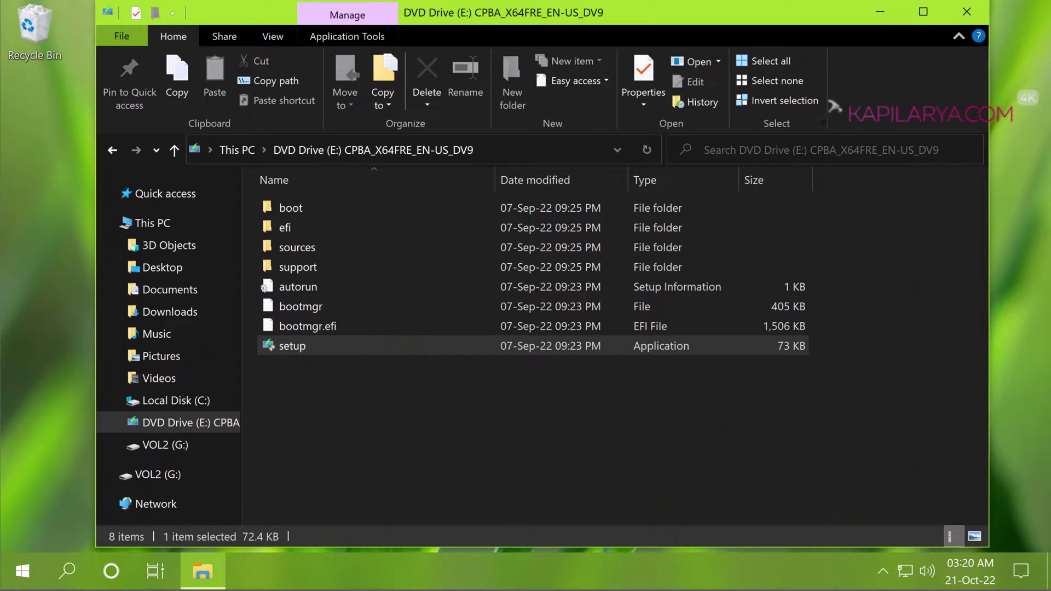
left_click(873, 14)
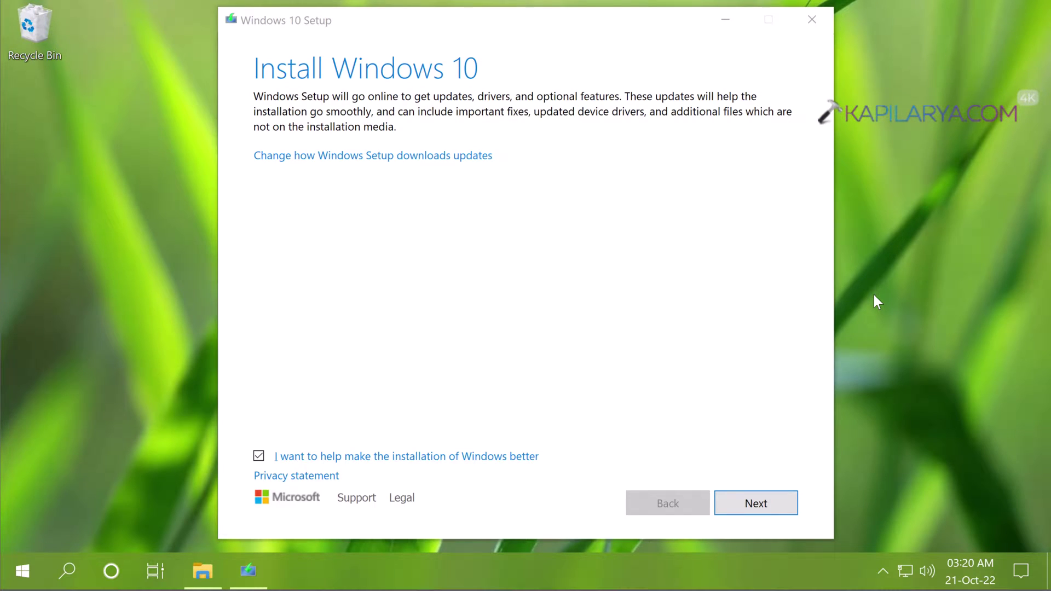
left_click(327, 25)
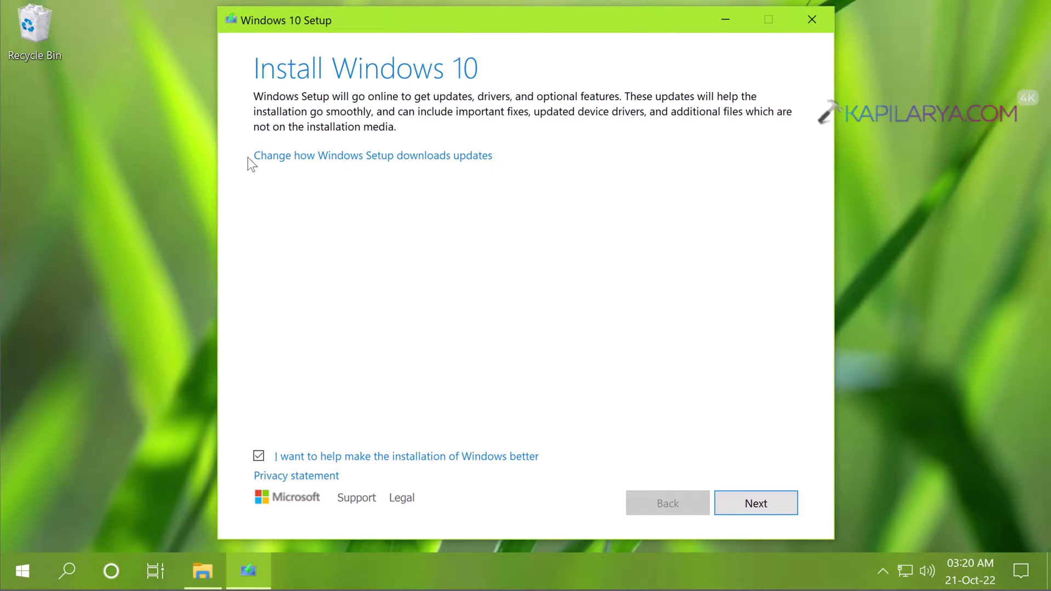
Set updates to 'Not right now', uncheck help-improve, and continue
left_click(302, 156)
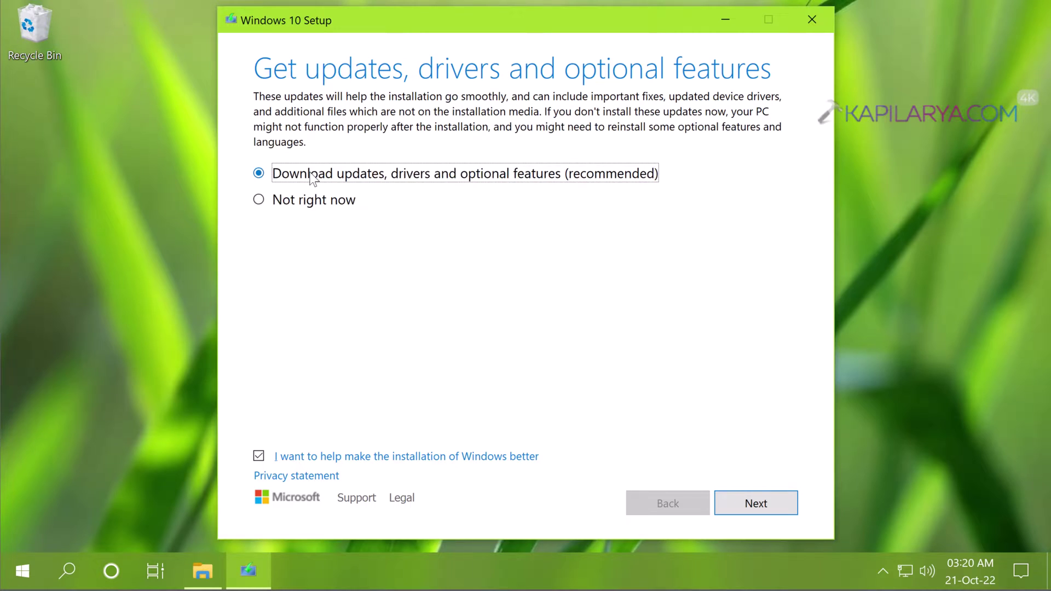
left_click(275, 203)
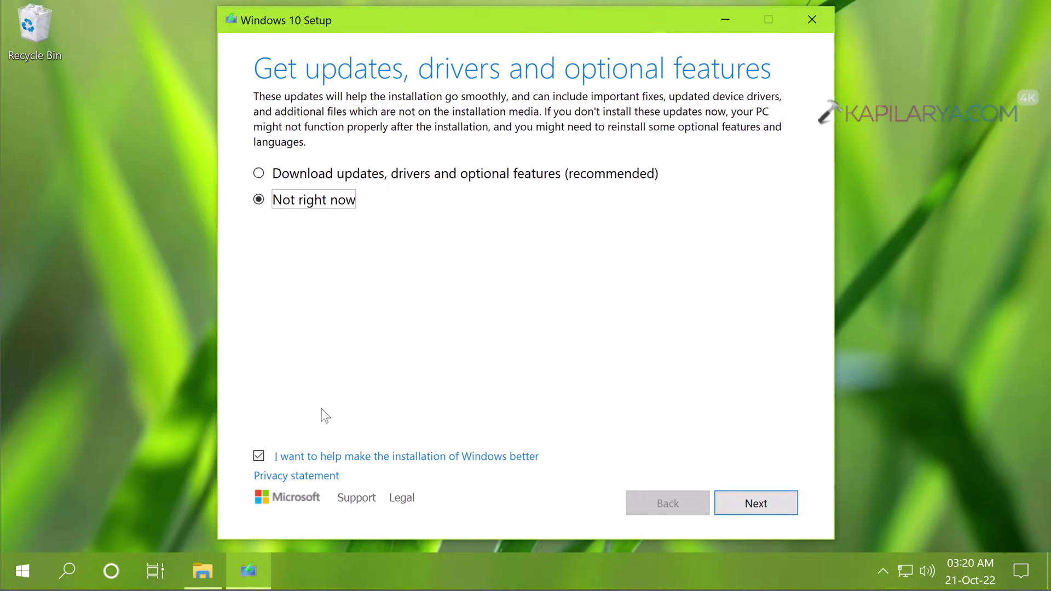
left_click(258, 456)
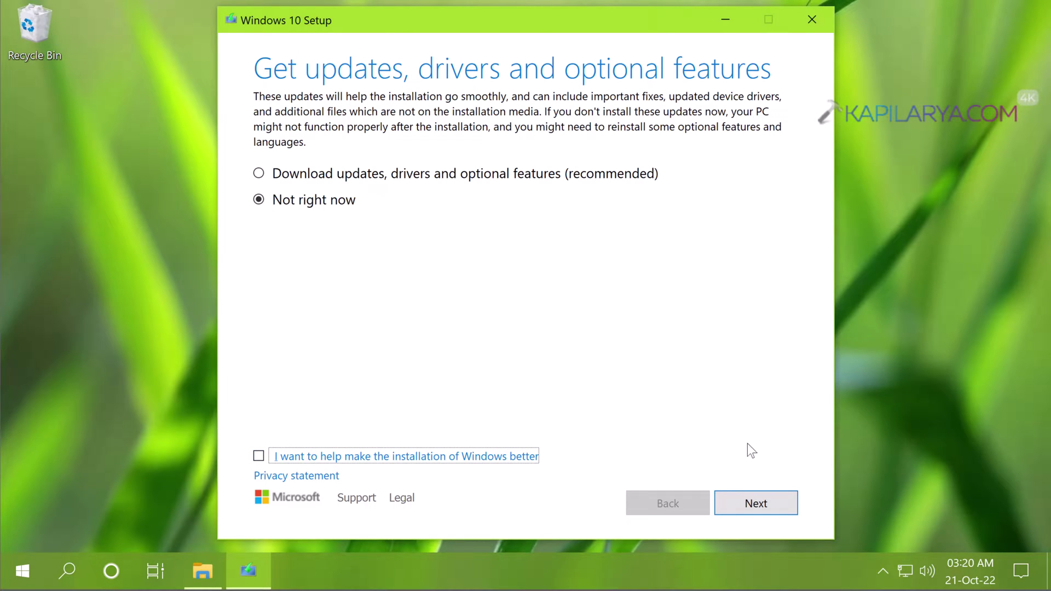
left_click(730, 503)
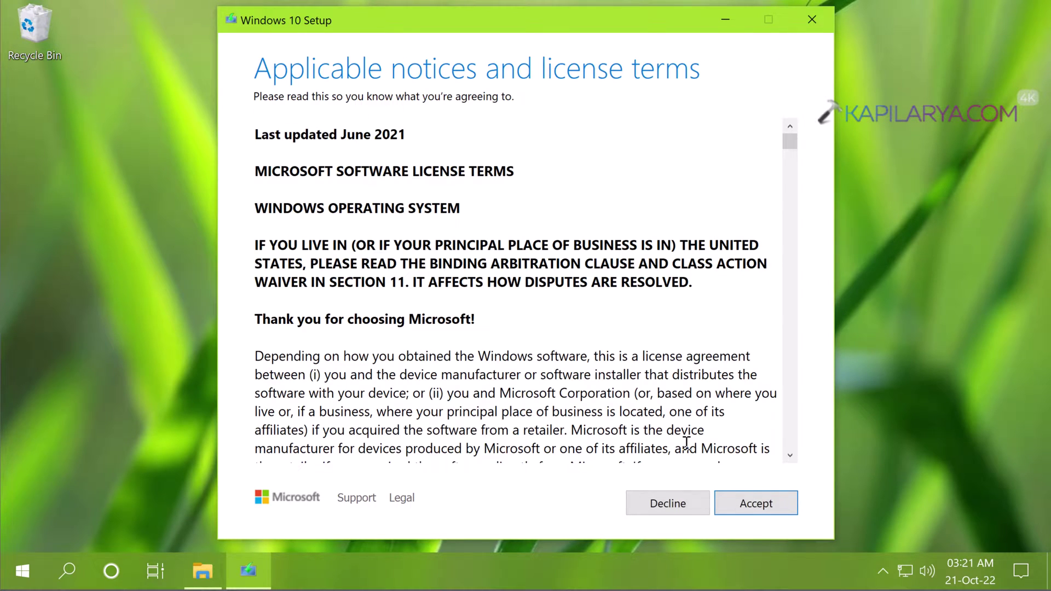
Accept the Applicable notices and license terms
left_click(724, 500)
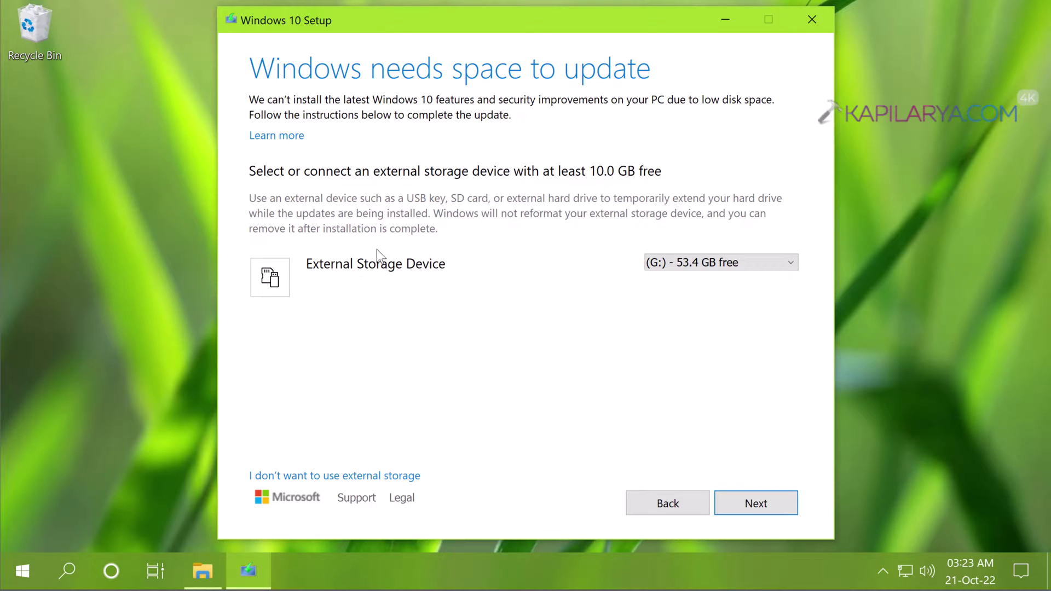
Keep (G:) - 53.4 GB free as the external storage device and proceed
left_click(719, 265)
left_click(719, 265)
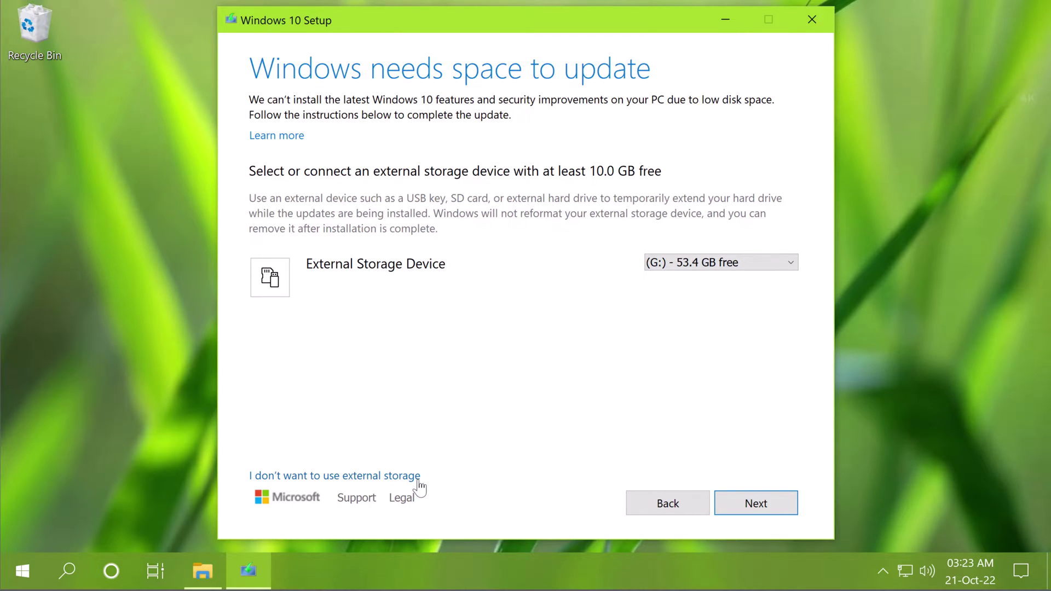
left_click(729, 503)
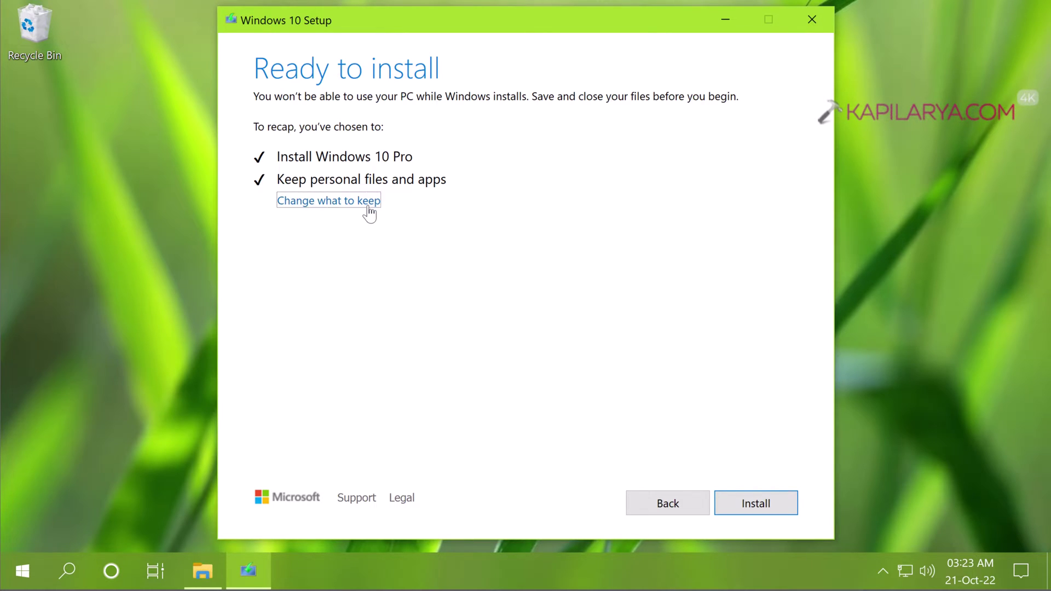
left_click(367, 207)
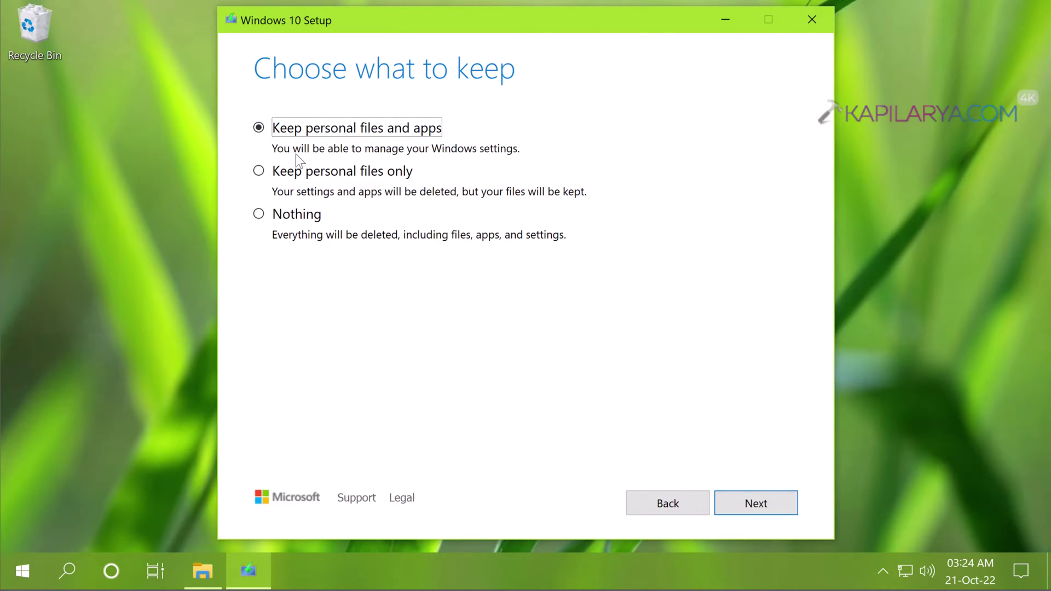
left_click(736, 504)
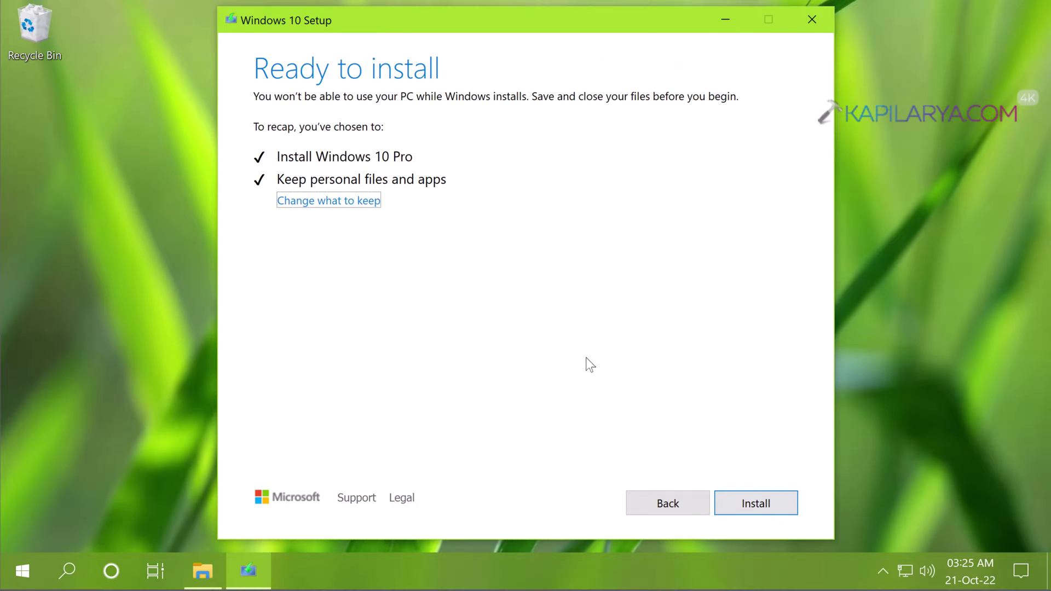
left_click(723, 502)
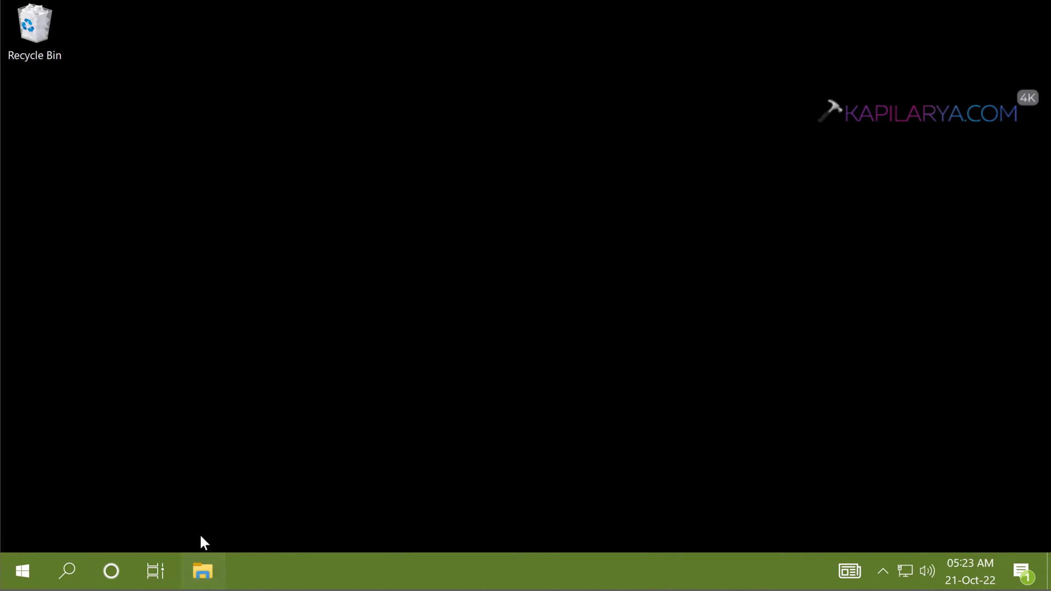
key("super+r")
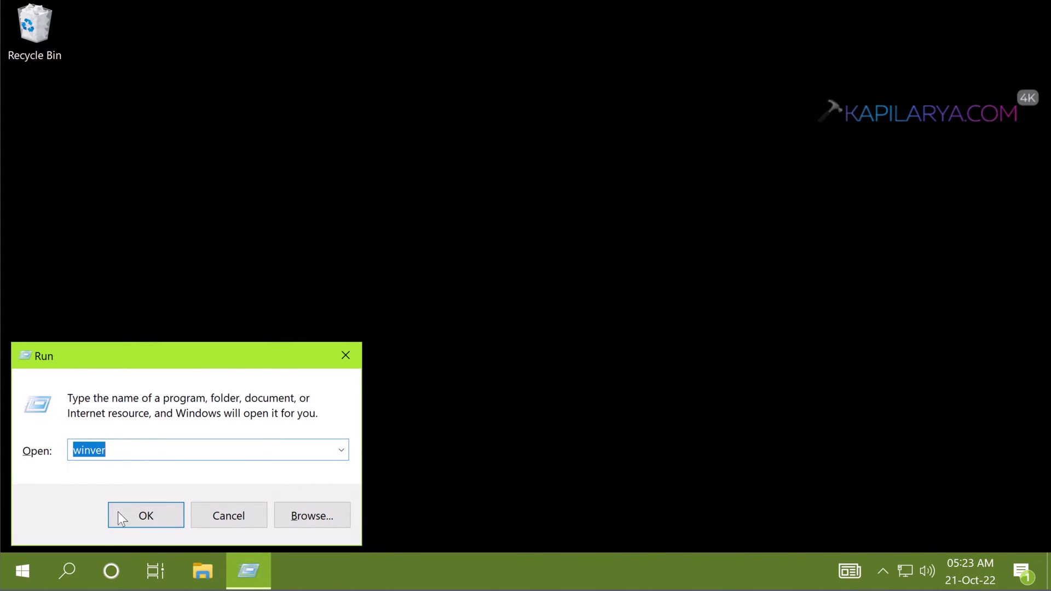
left_click(127, 514)
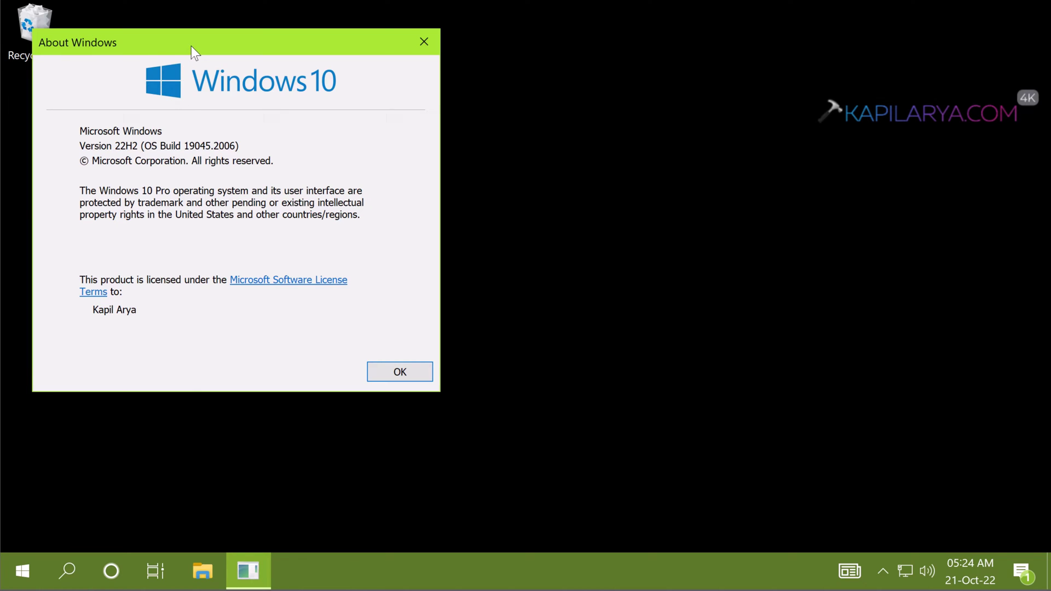
left_click_drag(192, 46, 311, 67)
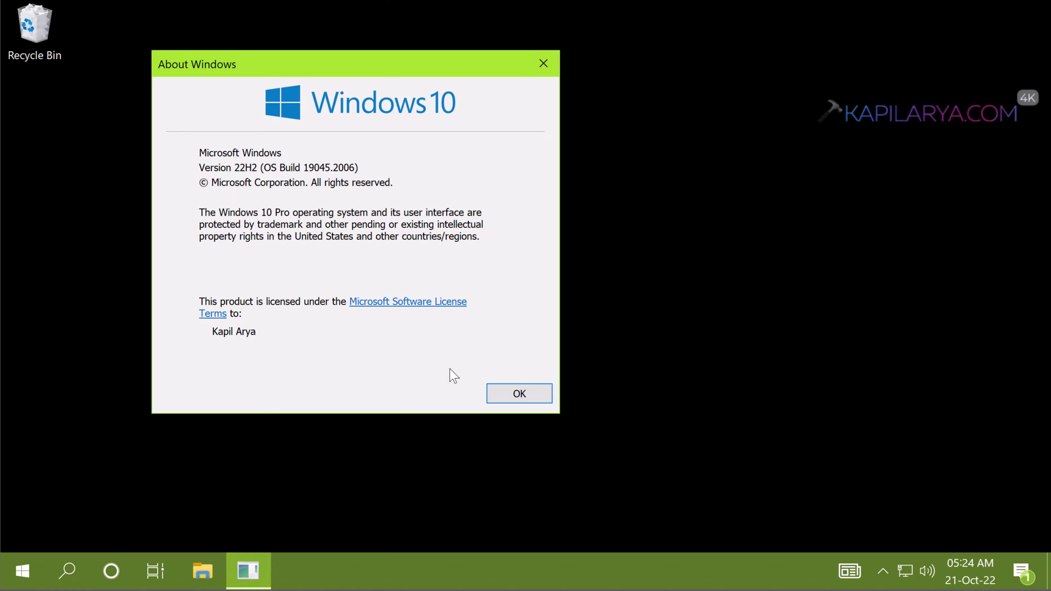
left_click(506, 392)
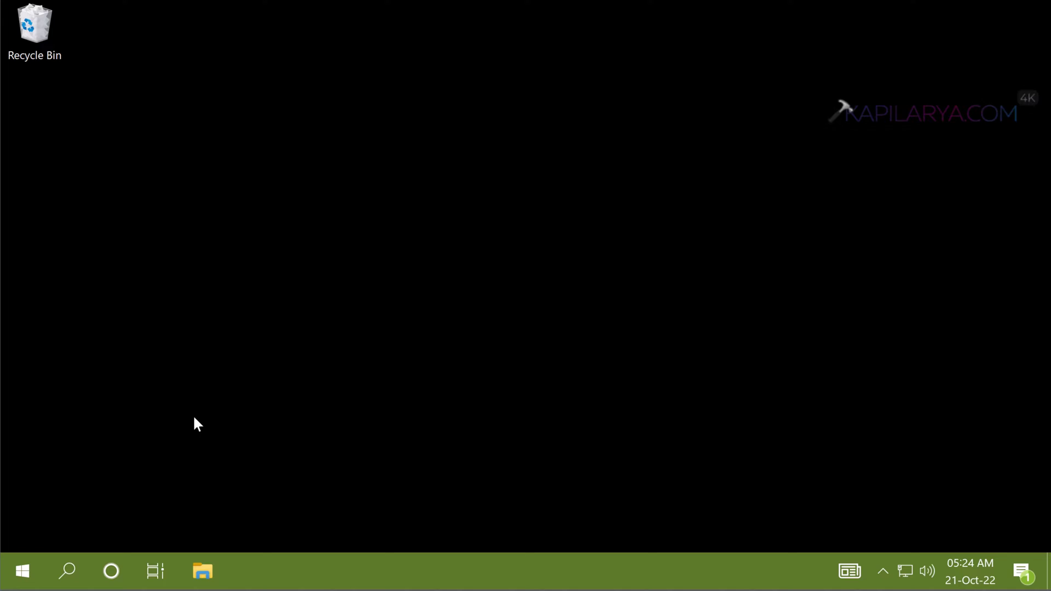
Set the Wallpaper image in Pictures as the desktop background, then close File Explorer
key("super+e")
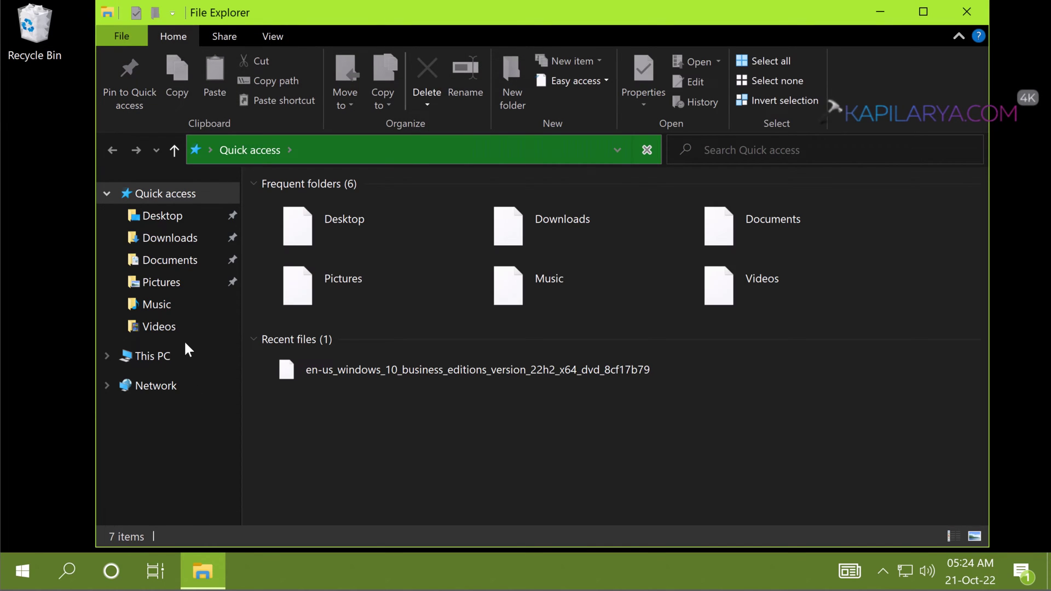
left_click(174, 286)
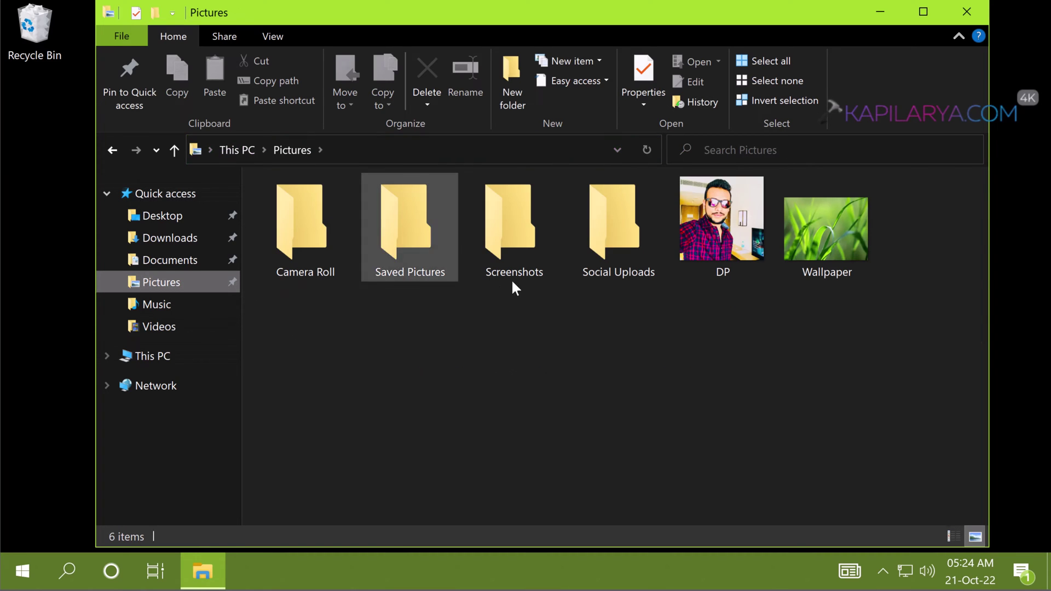
double_click(836, 218)
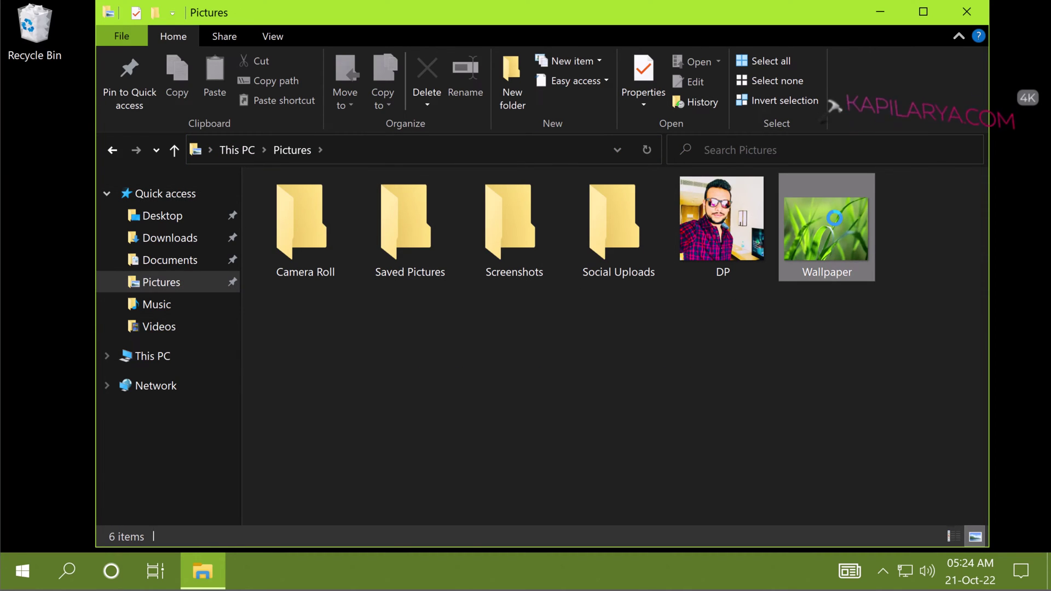
right_click(835, 219)
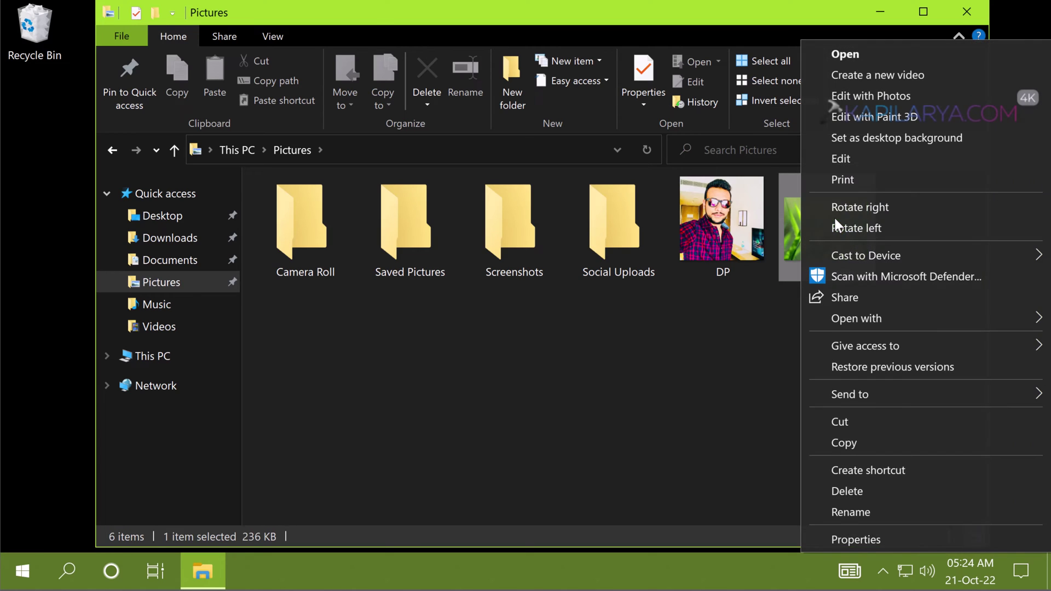
left_click(864, 143)
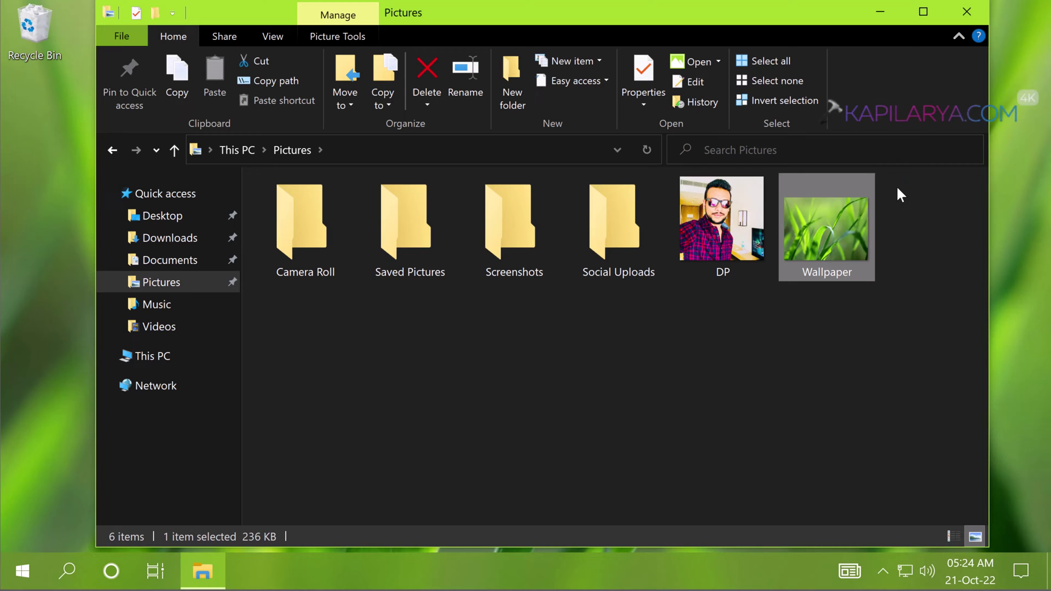
left_click(974, 11)
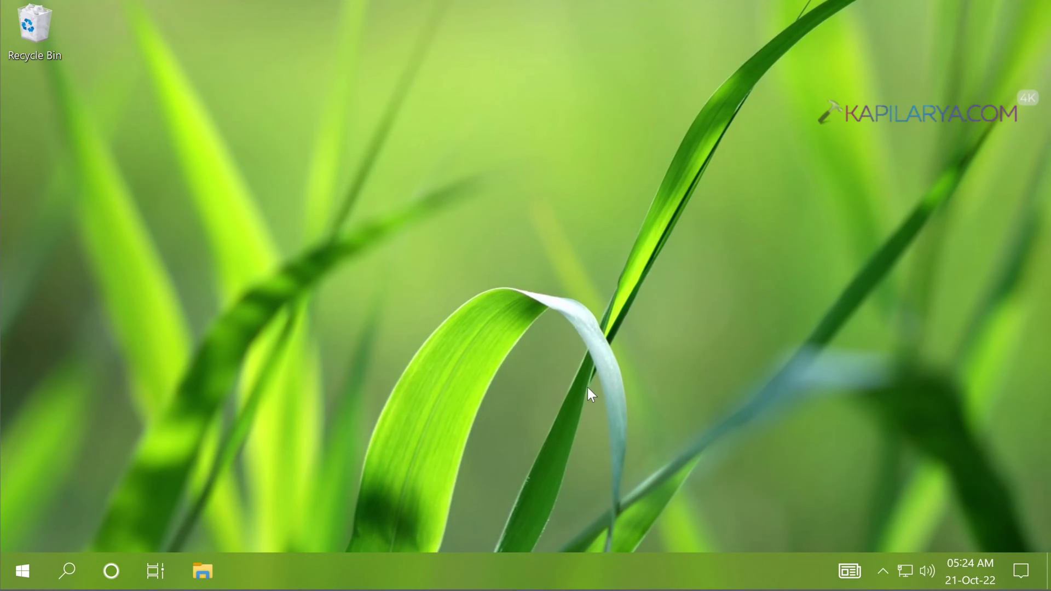